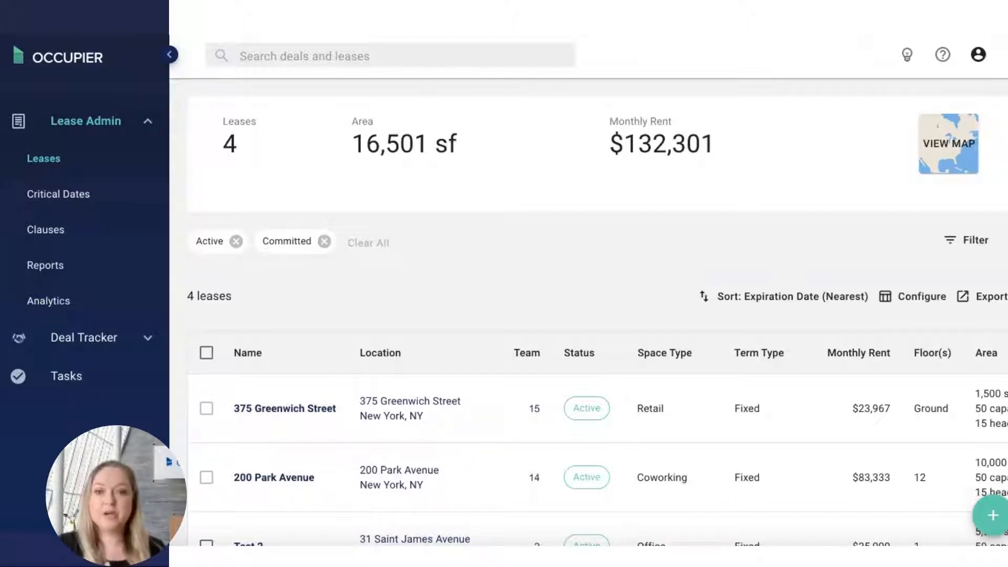
# - Open the system category settings and show the Event Types categories
pyautogui.click(979, 54)
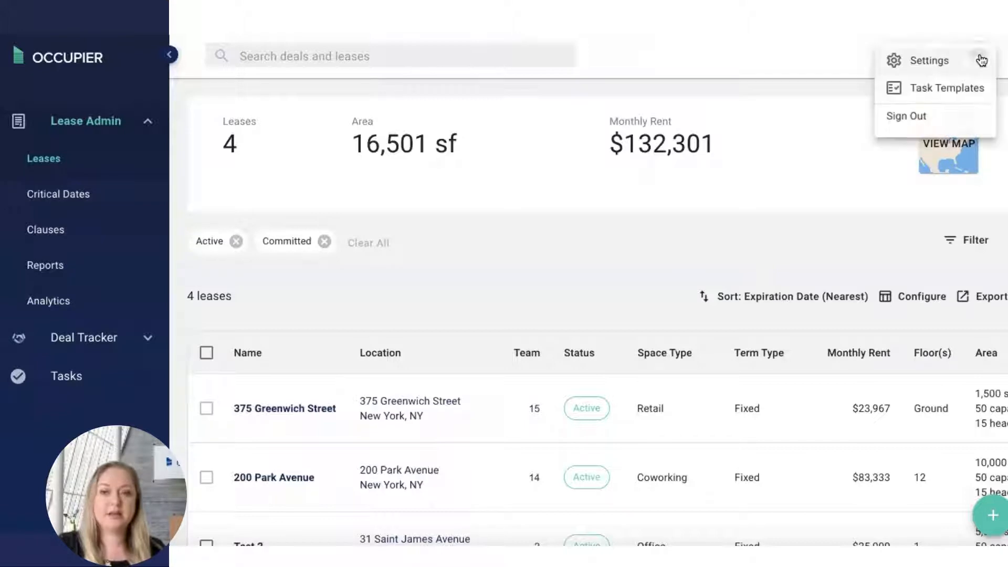
pyautogui.click(929, 62)
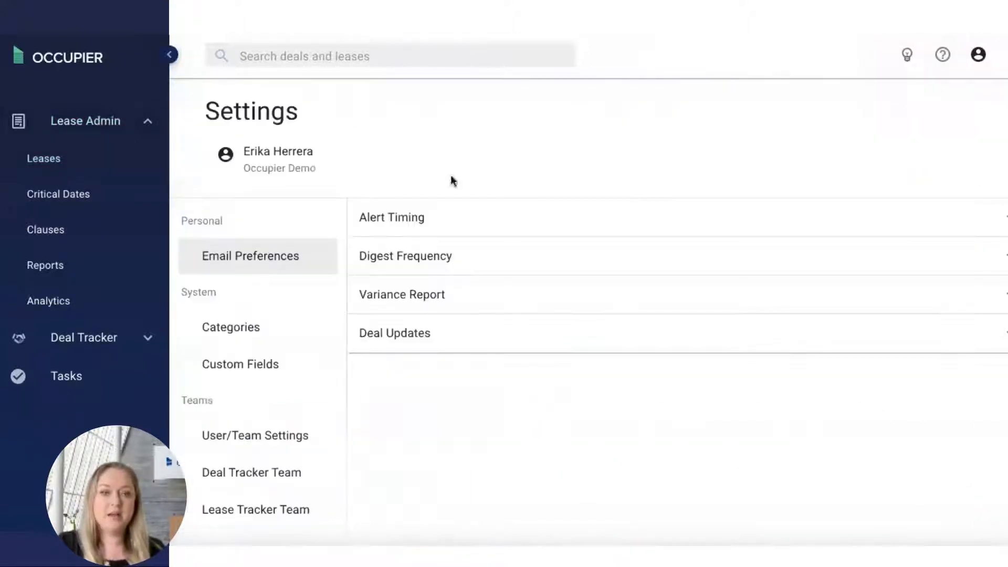
pyautogui.click(225, 342)
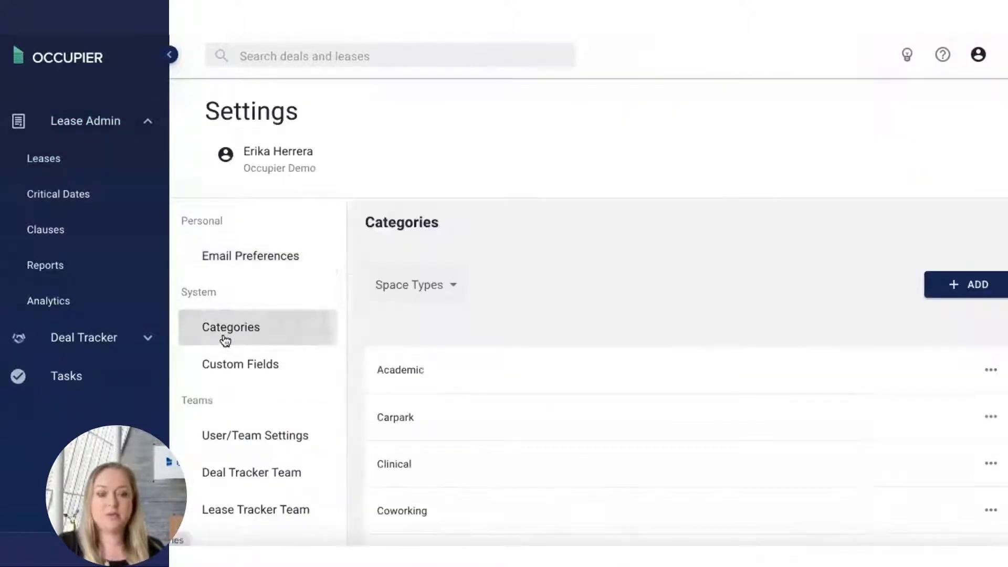
pyautogui.click(415, 290)
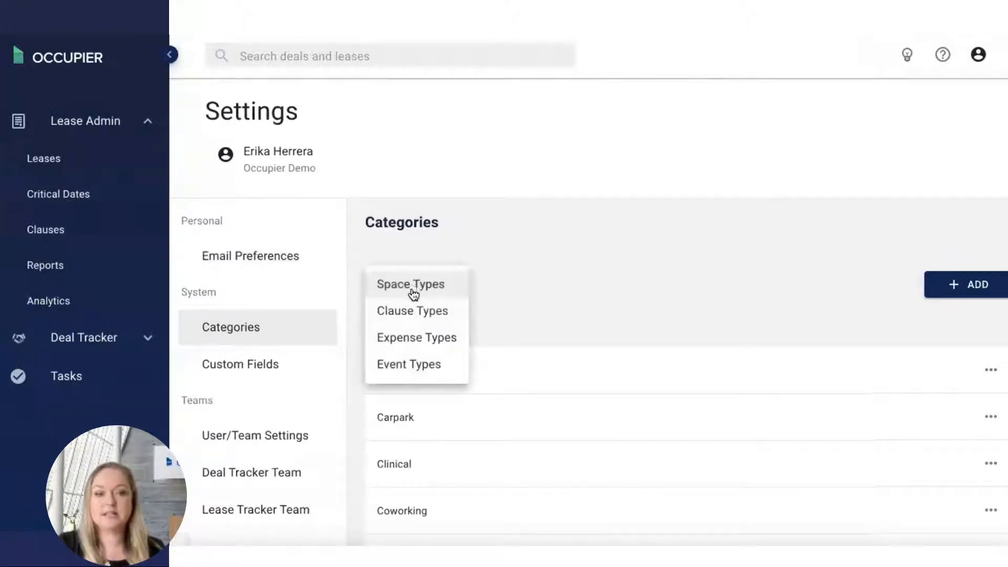
pyautogui.click(429, 370)
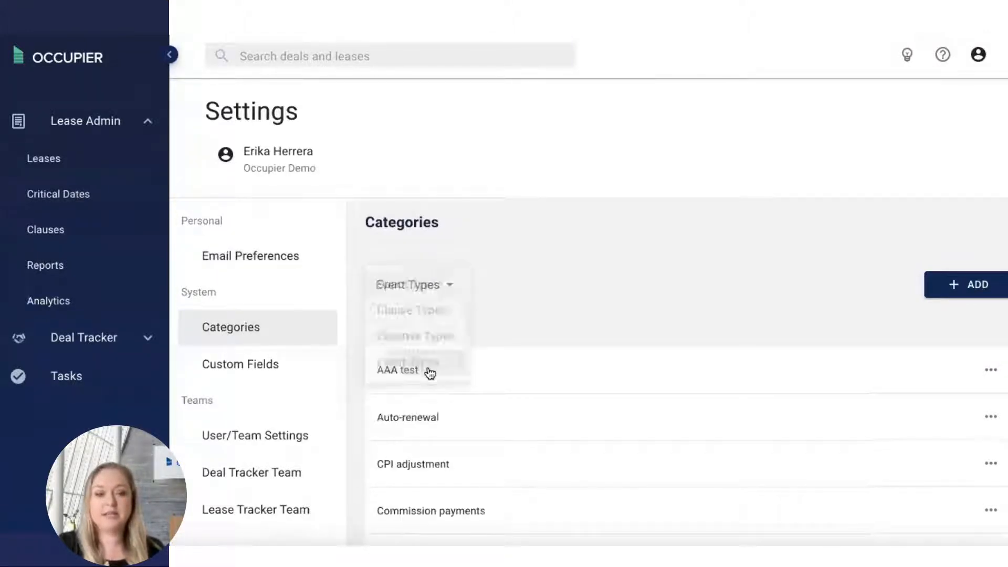
# - Add a new event type named "A test event" and save it
pyautogui.click(985, 287)
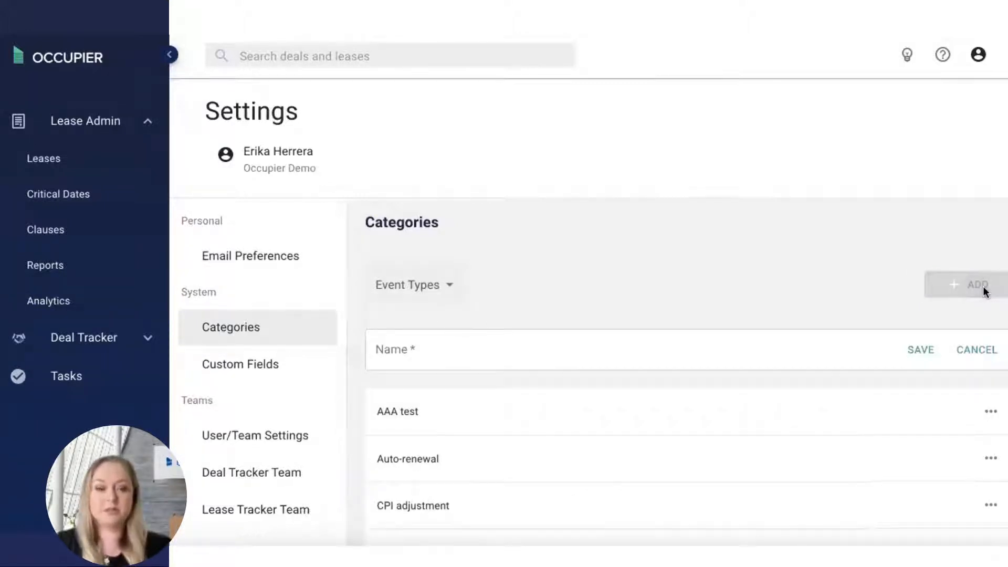
pyautogui.click(662, 357)
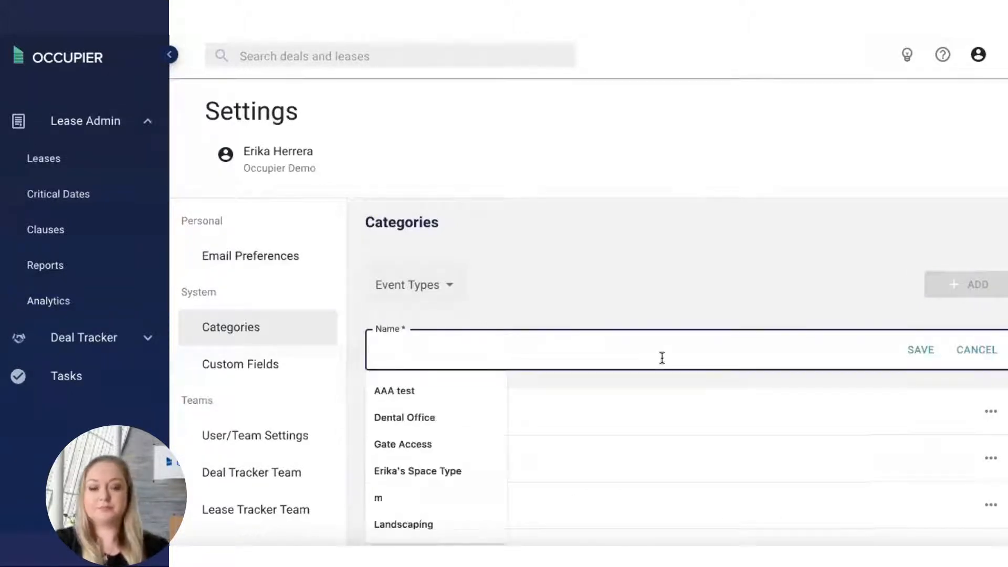
pyautogui.write('A test')
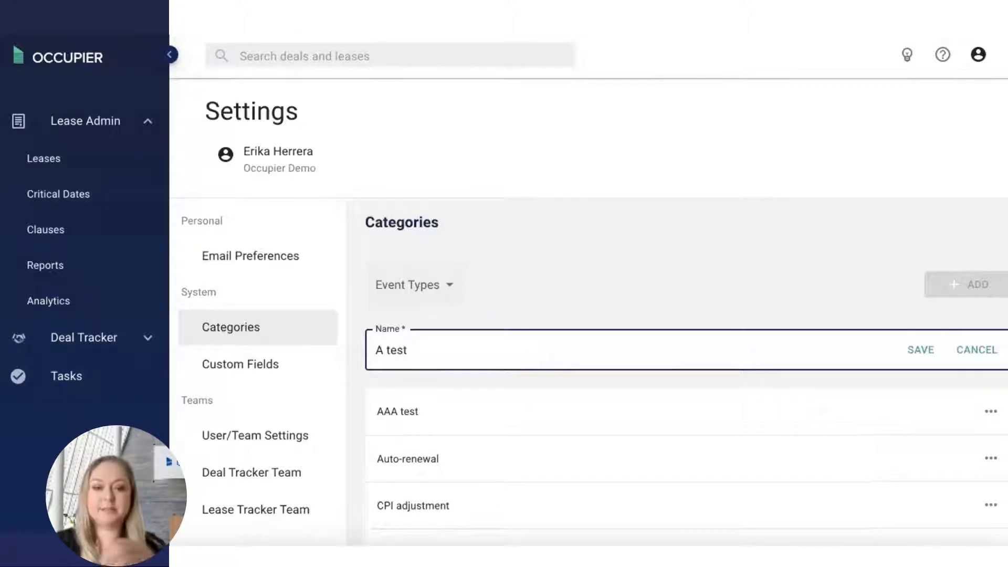
pyautogui.write(' event')
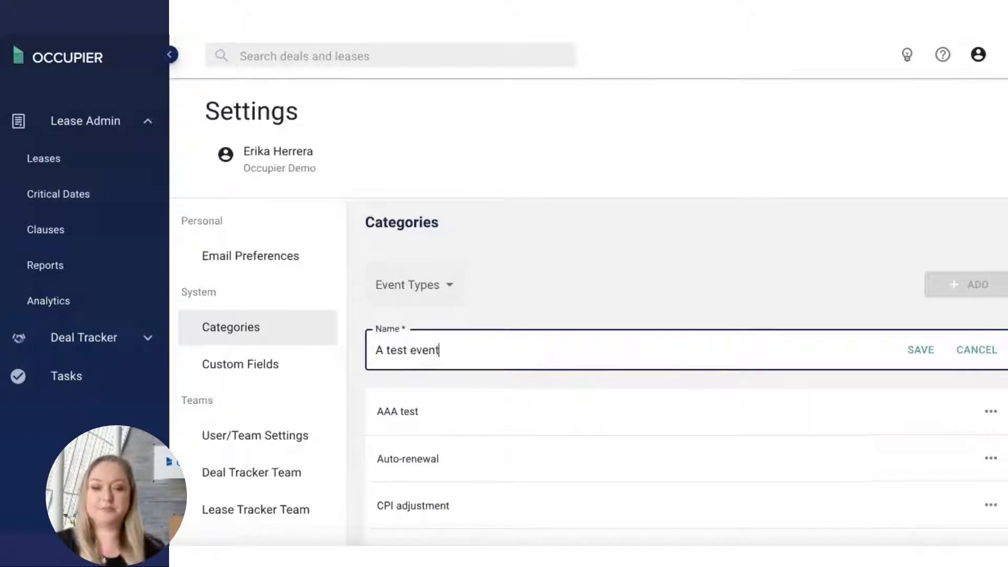
pyautogui.click(918, 351)
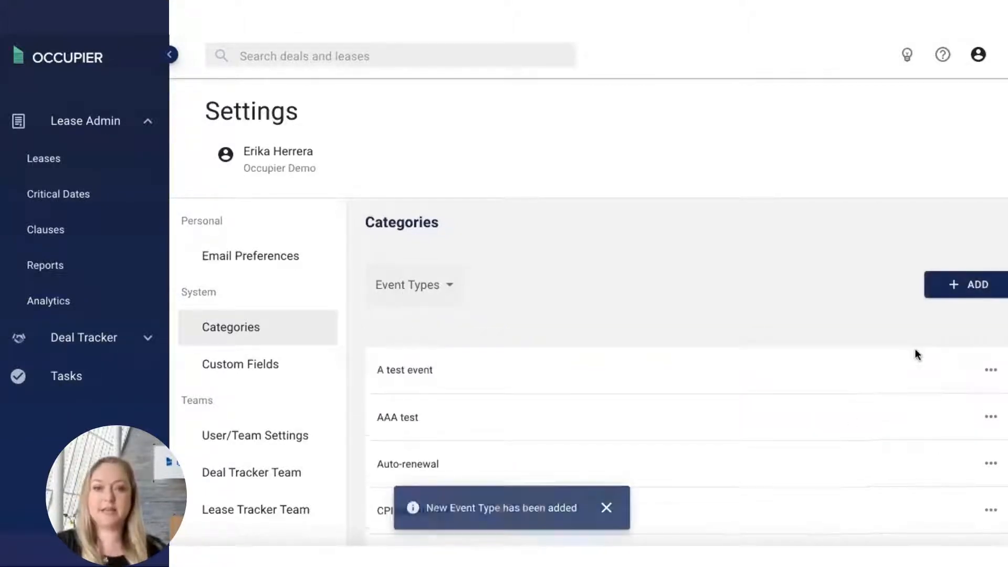
# - Start a new critical date on the 375 Greenwich Street lease with the event type "A test event"
pyautogui.click(45, 161)
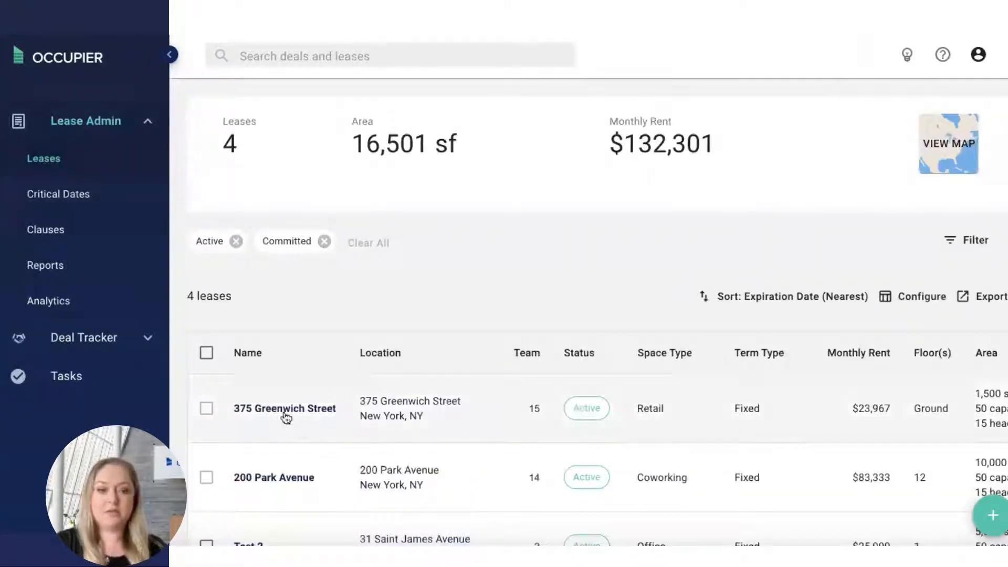
pyautogui.click(285, 409)
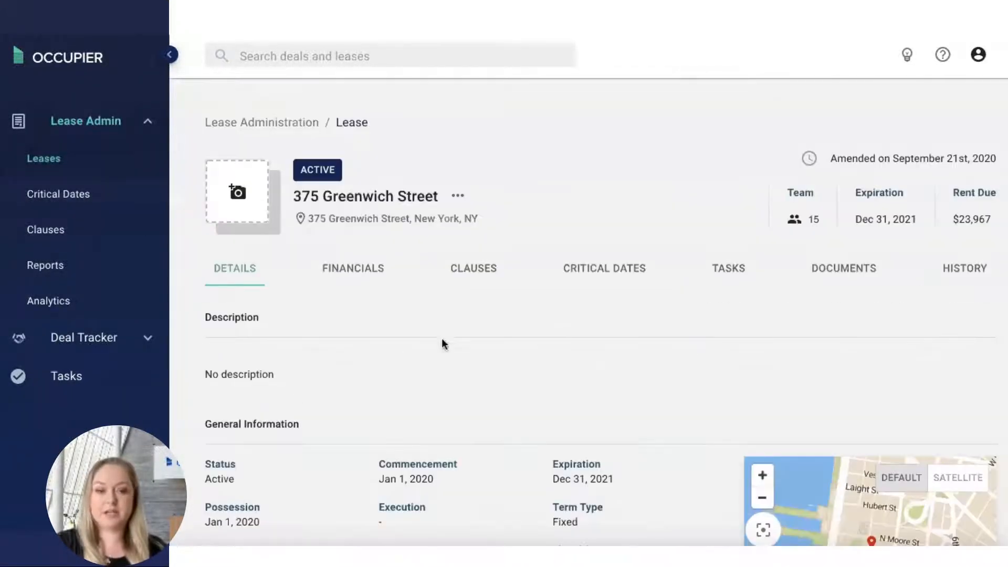
pyautogui.click(614, 274)
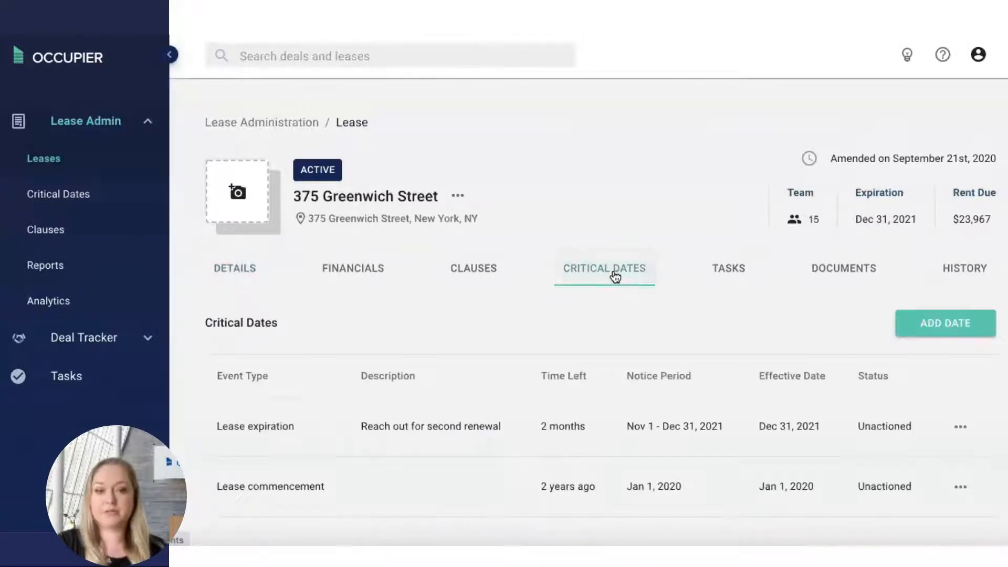
pyautogui.click(959, 323)
pyautogui.click(551, 286)
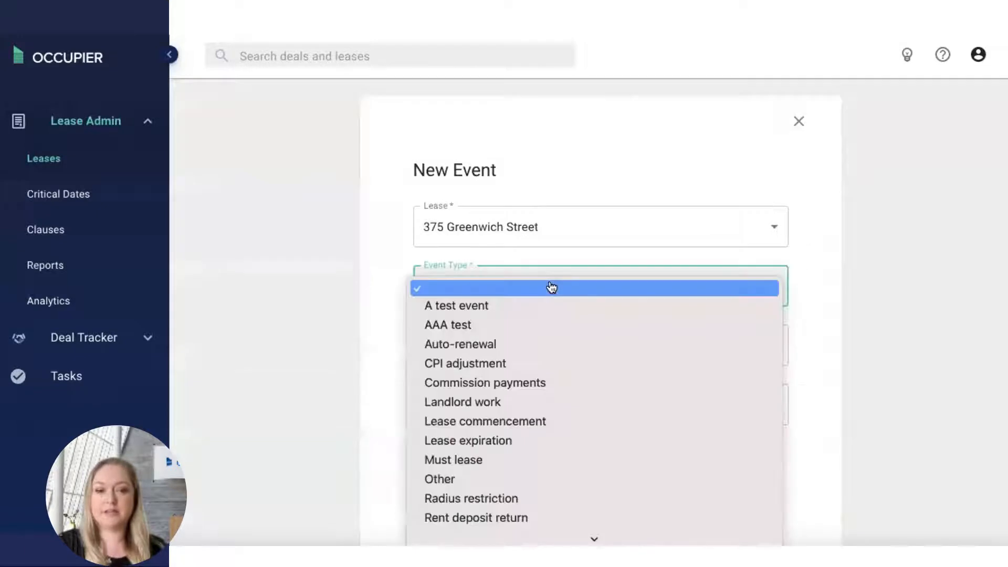
pyautogui.click(551, 312)
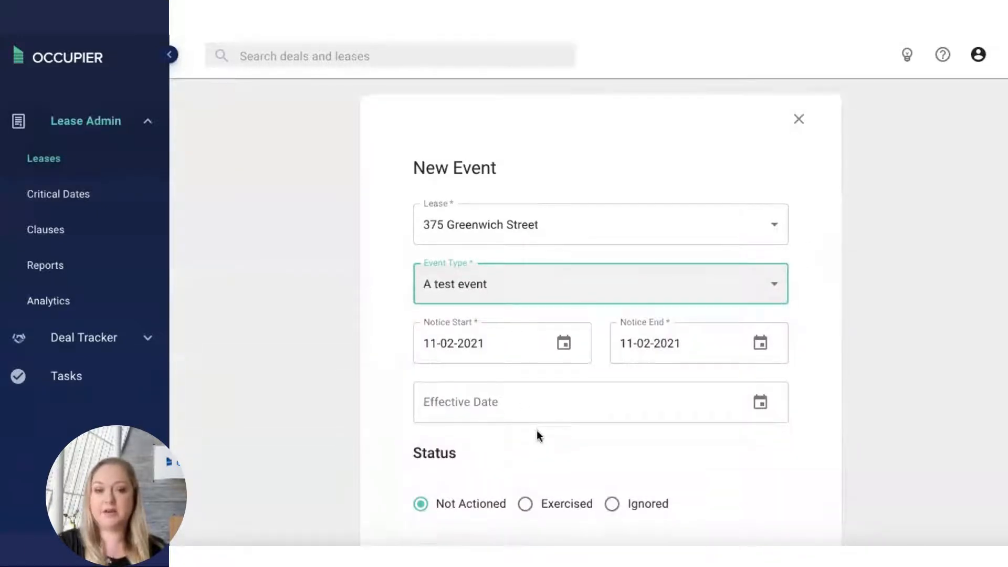
# - Try the Exercised and Ignored statuses on the new event, then return it to Not Actioned
pyautogui.scroll(-4, 536, 433)
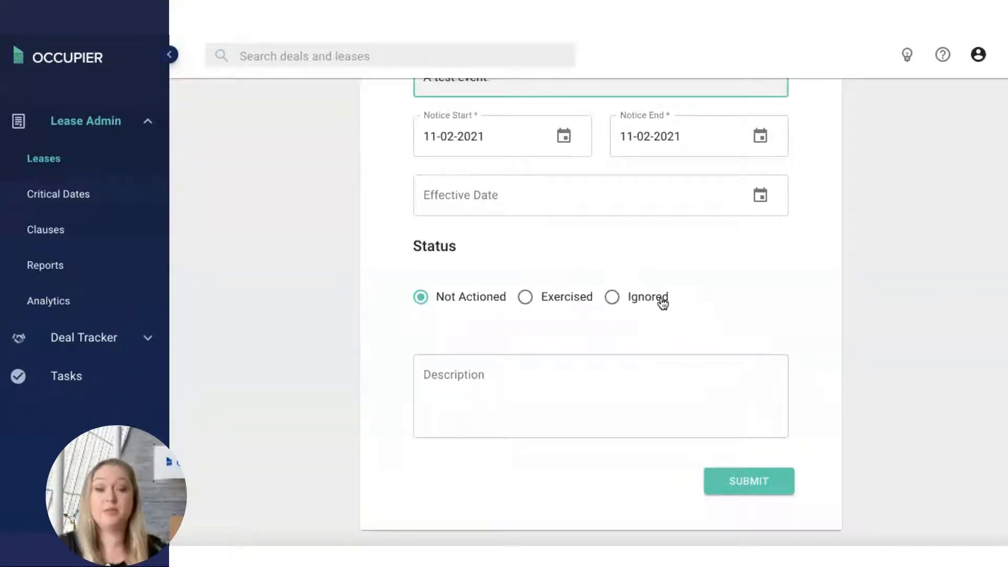
pyautogui.click(525, 298)
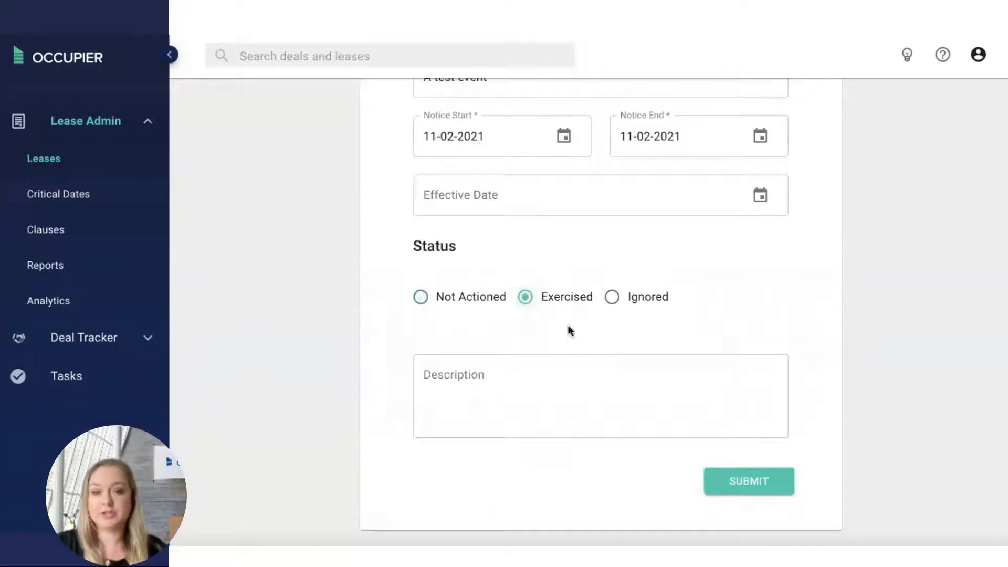
pyautogui.click(612, 297)
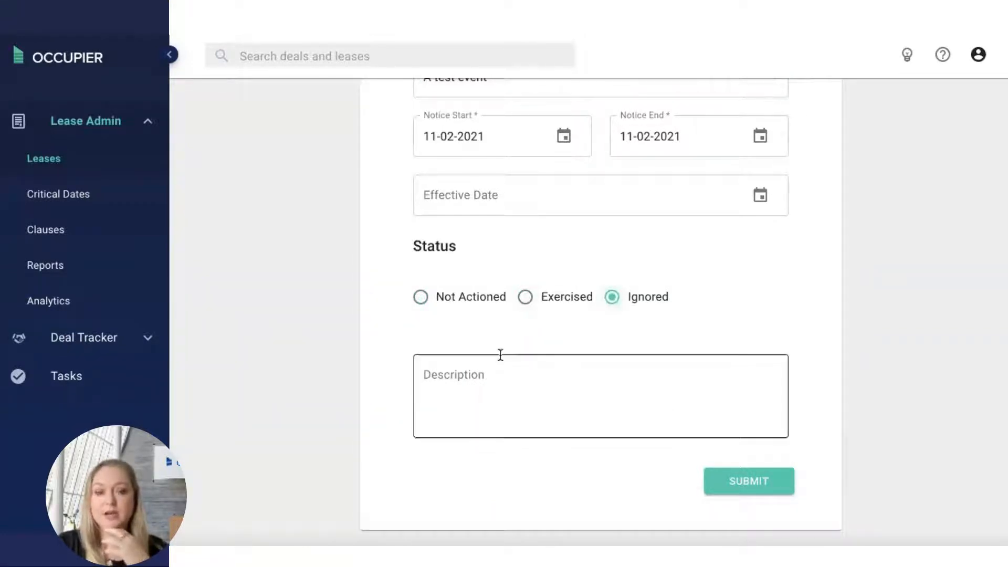
pyautogui.click(420, 301)
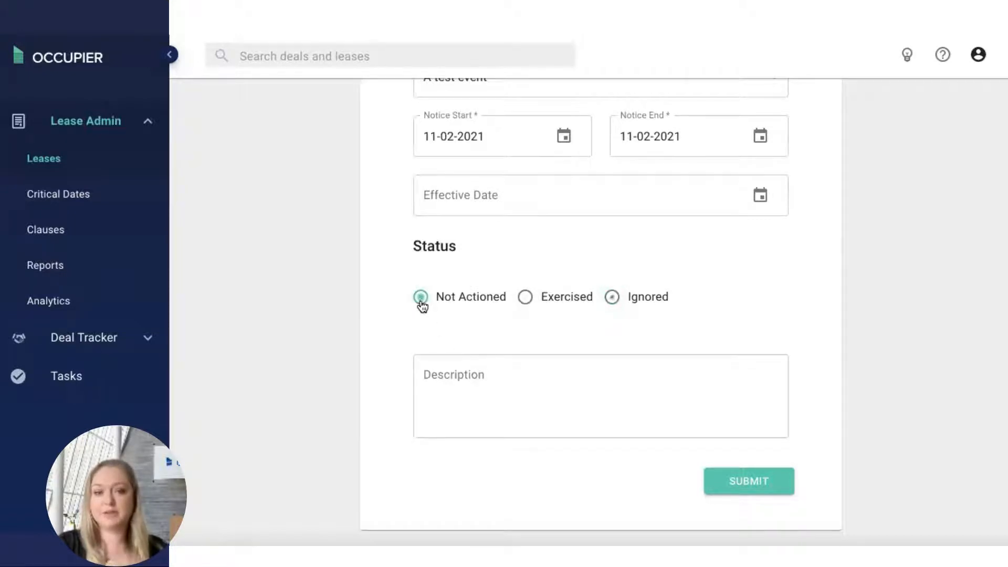
# - Submit the new event and confirm it as unactioned
pyautogui.click(756, 482)
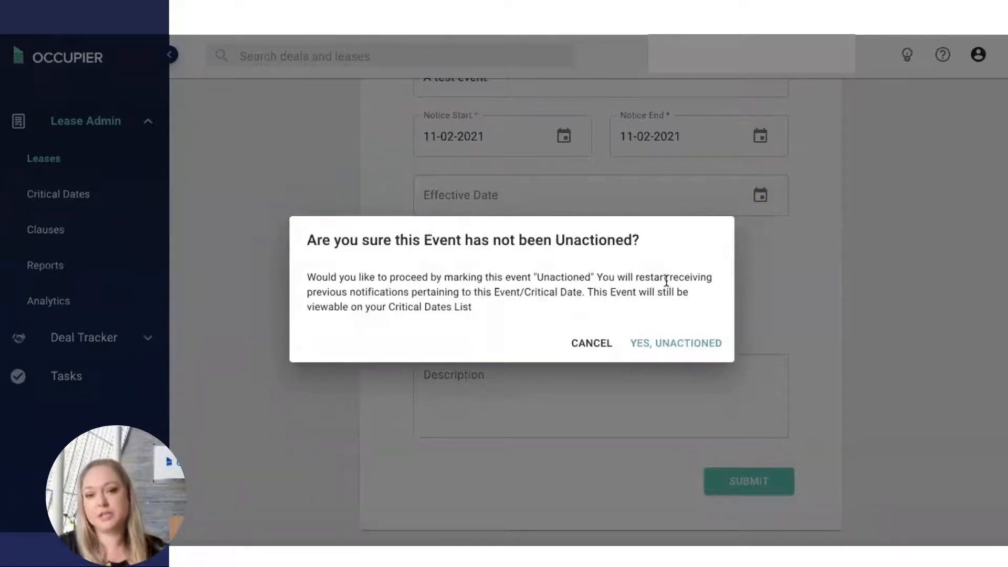
pyautogui.click(694, 344)
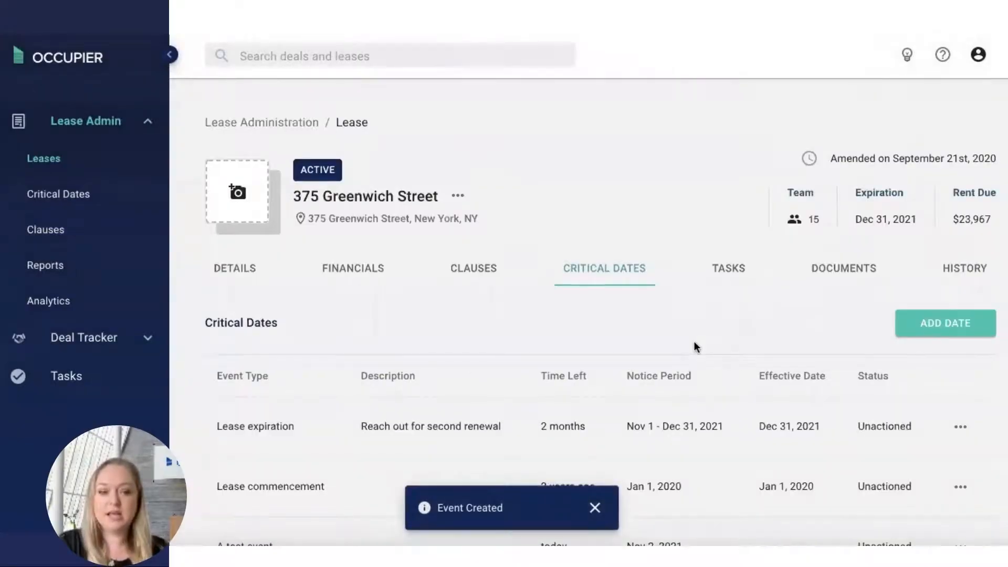
# - Edit the "A test event" critical date to status Exercised with the description "Note", and confirm the submission
pyautogui.scroll(-1, 694, 346)
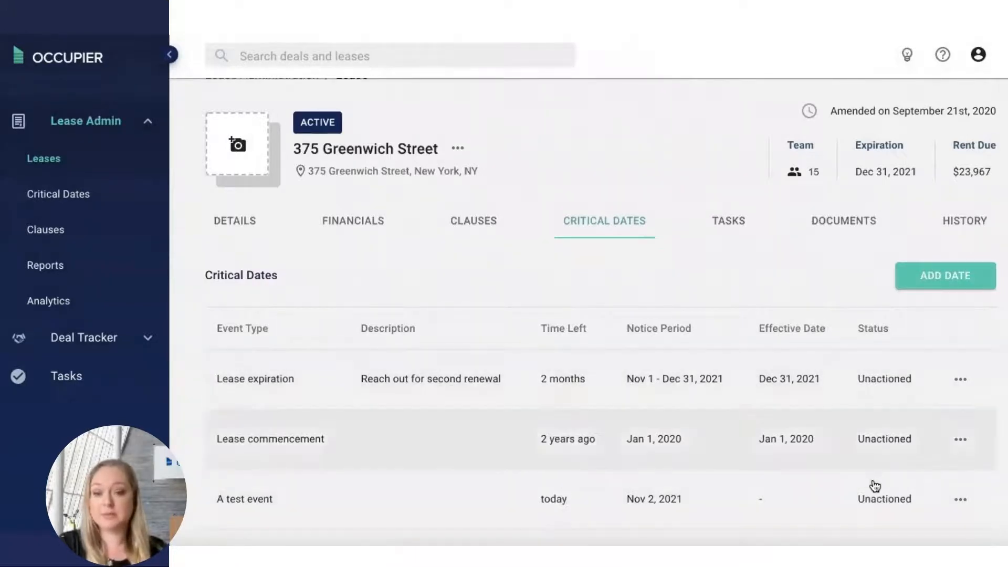
pyautogui.click(960, 500)
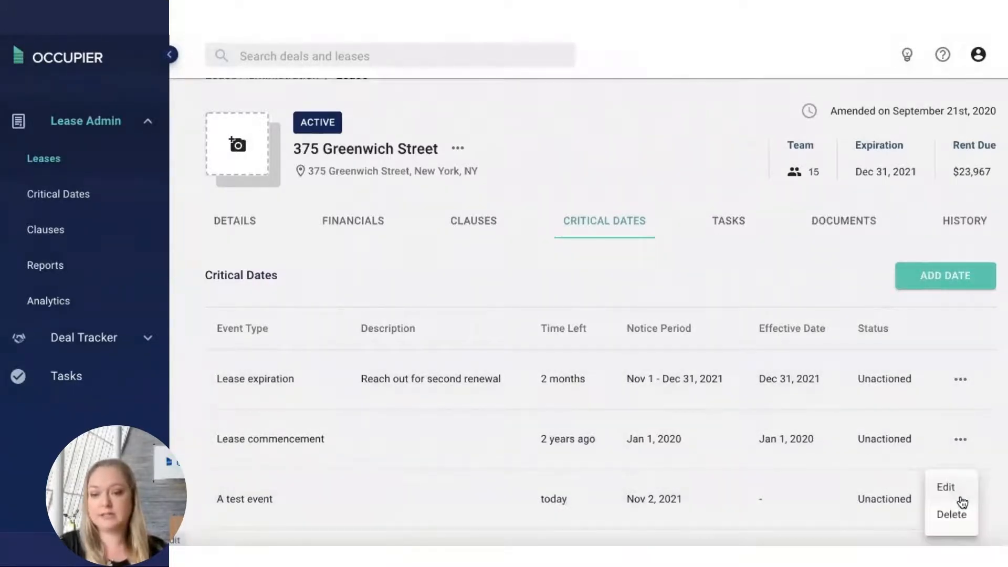
pyautogui.click(953, 491)
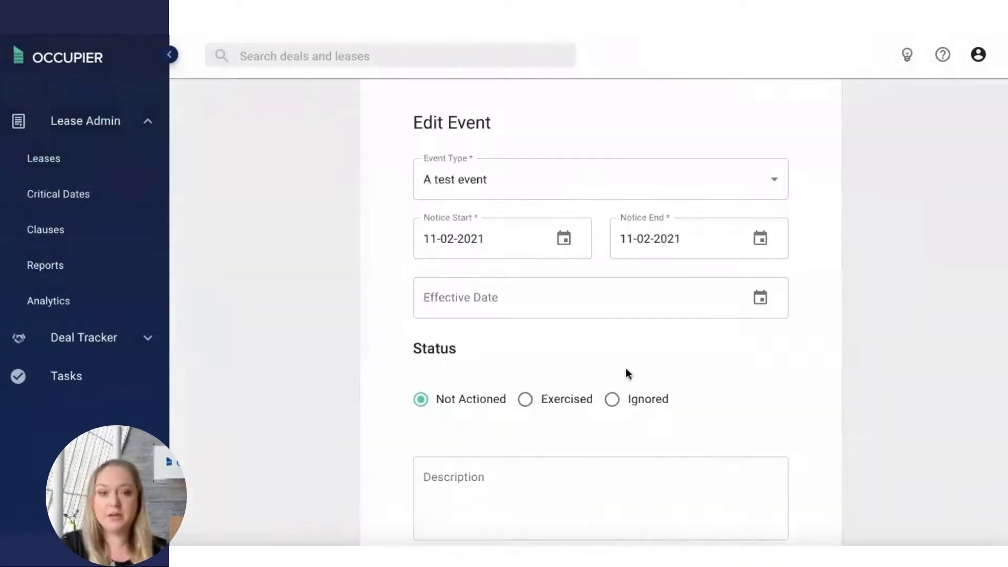
pyautogui.click(525, 400)
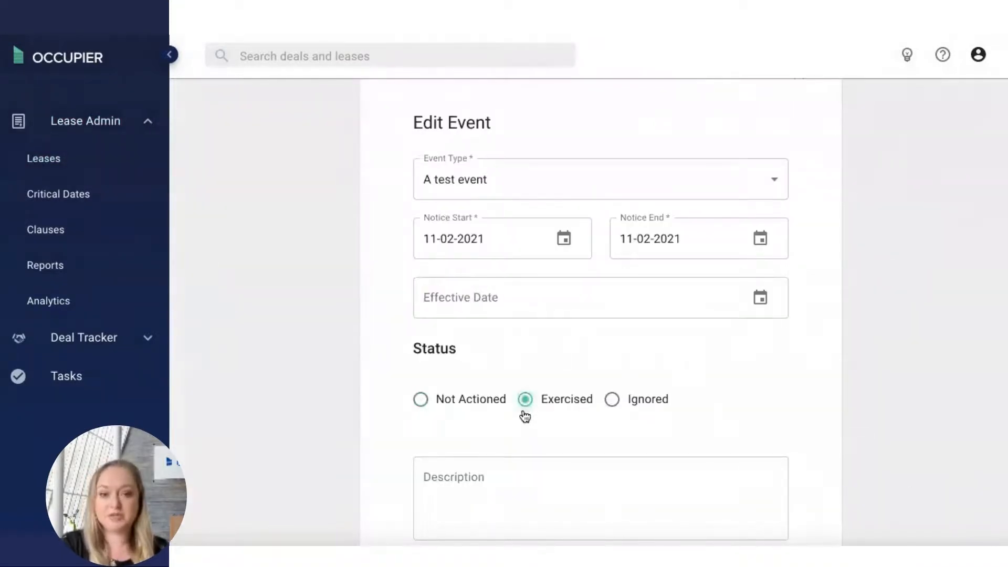
pyautogui.click(519, 463)
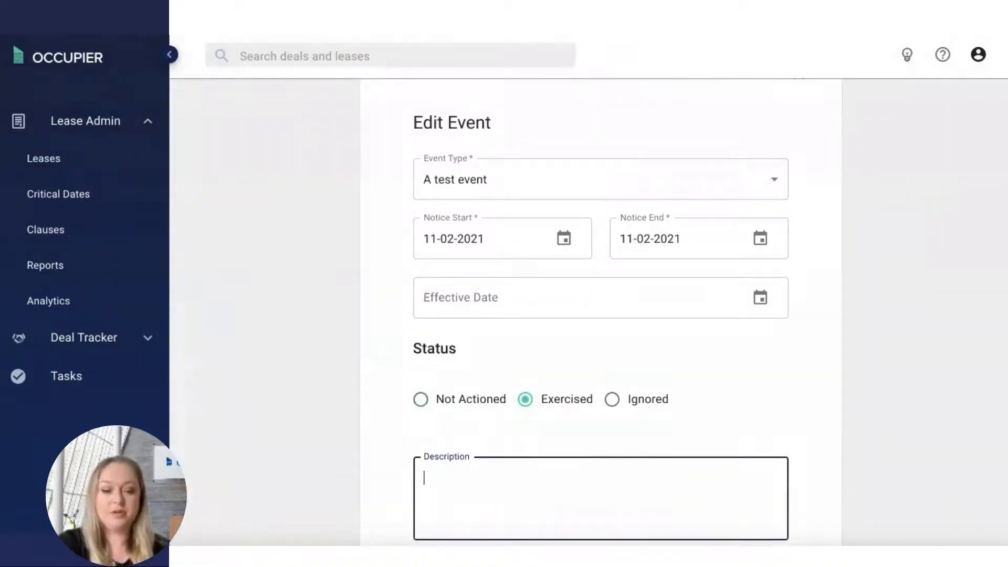
pyautogui.write('Note')
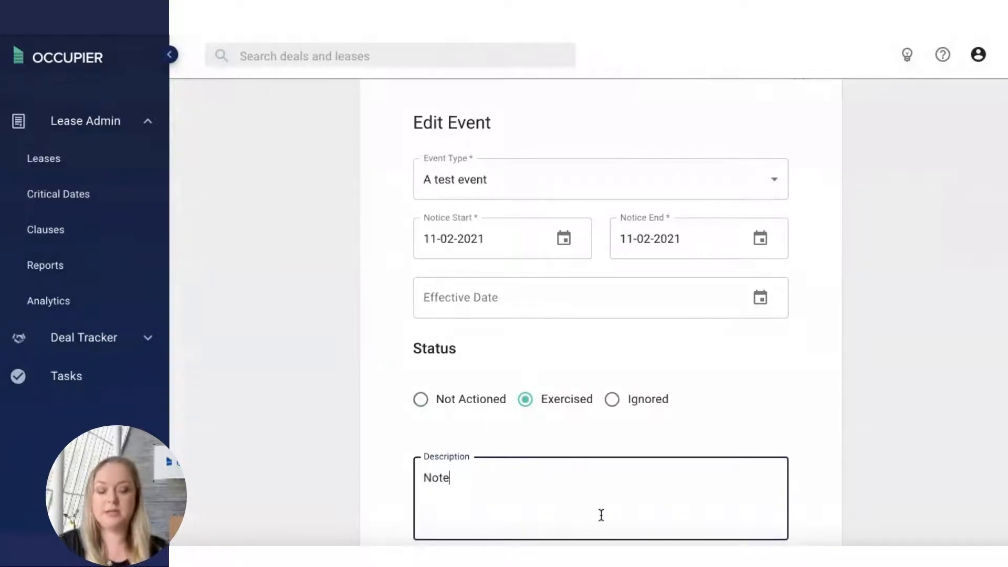
pyautogui.scroll(-2, 601, 515)
pyautogui.click(749, 492)
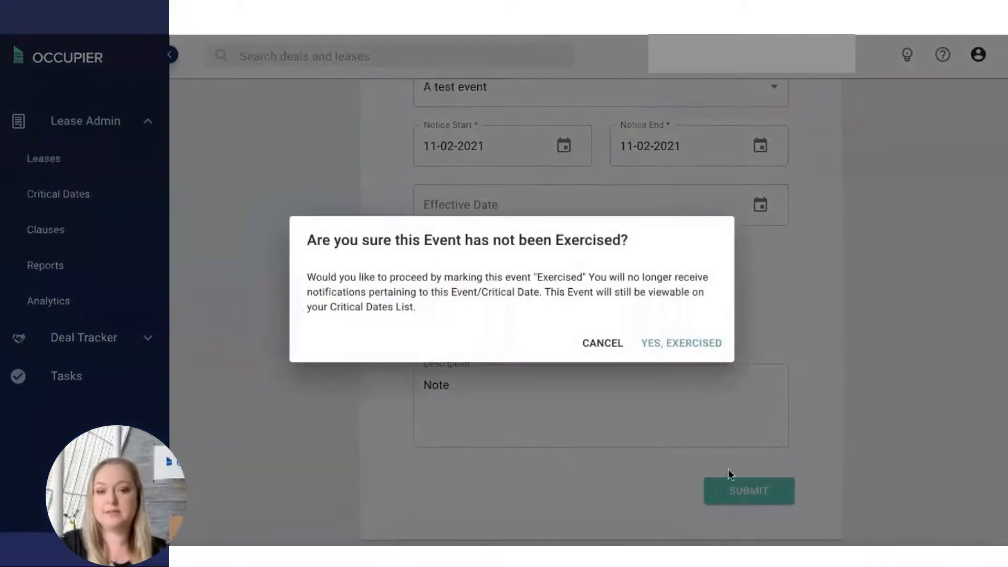
pyautogui.click(685, 345)
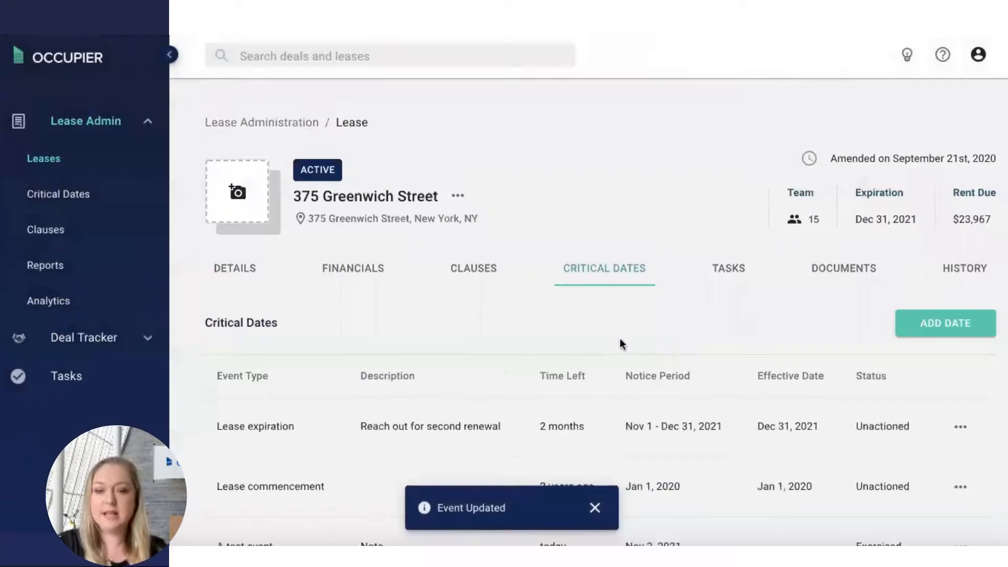
# - Review the critical dates timeline and list for all leases, and open the lease linked to "A test event"
pyautogui.scroll(-1, 621, 344)
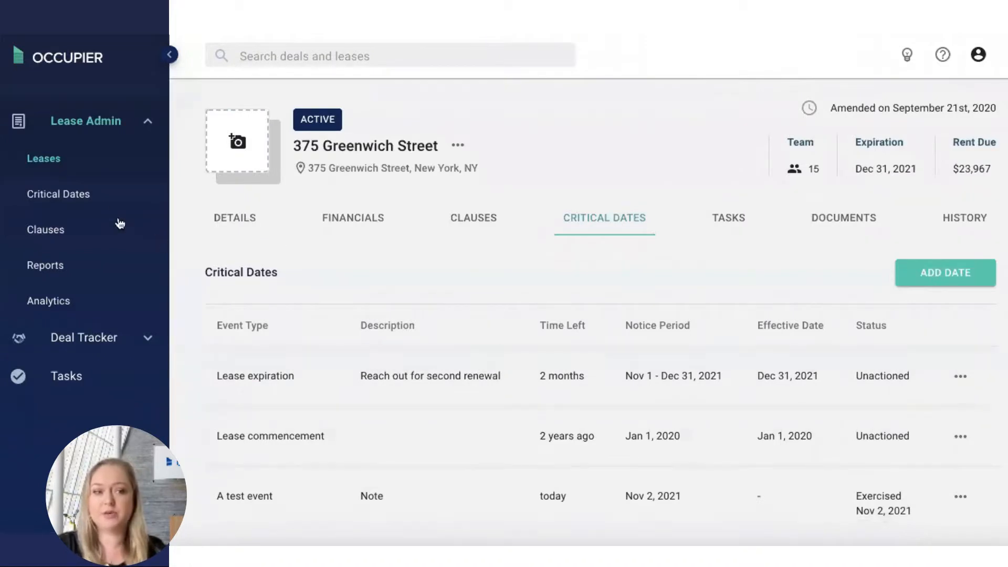
pyautogui.click(71, 197)
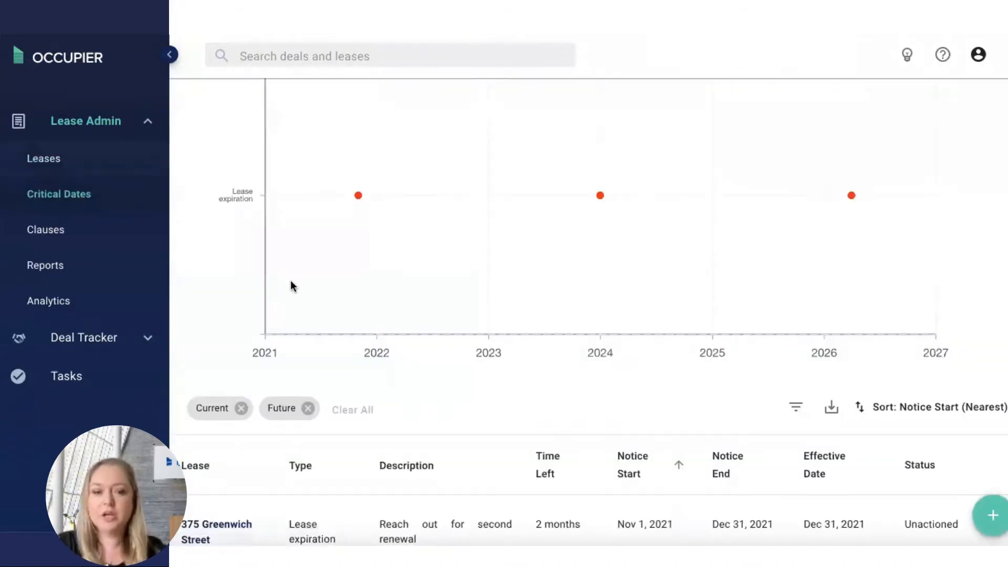
pyautogui.scroll(1, 293, 287)
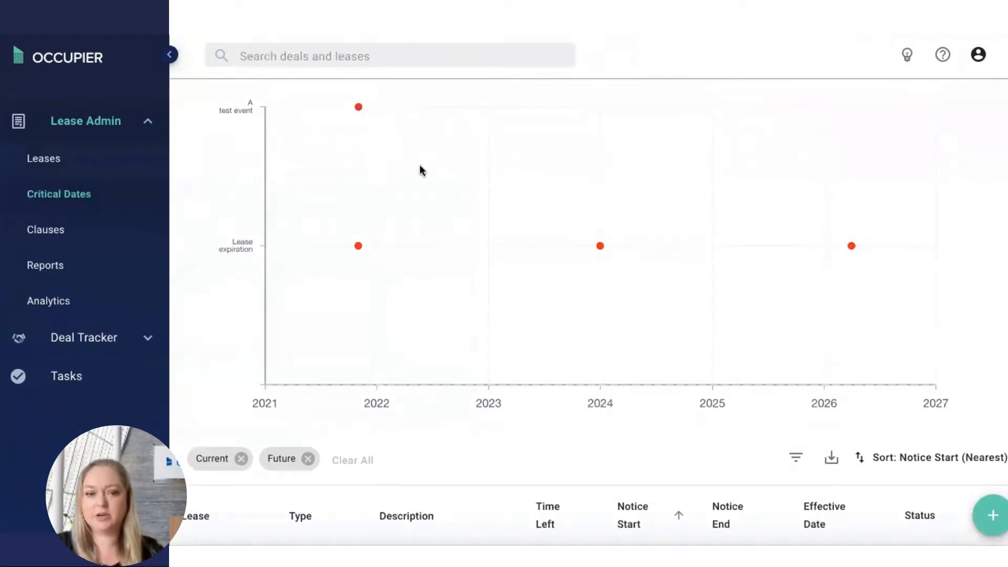
pyautogui.scroll(-5, 420, 165)
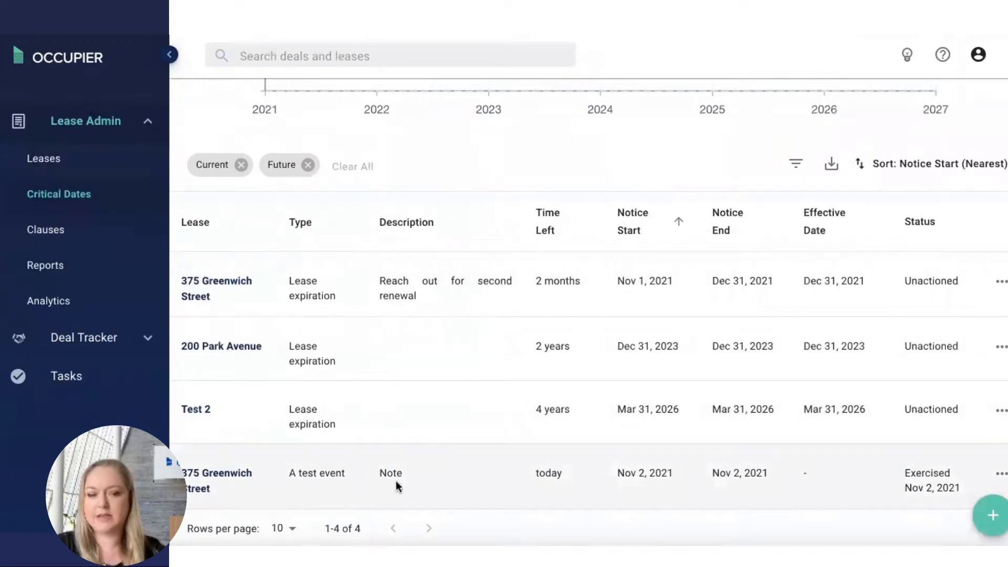
pyautogui.click(231, 487)
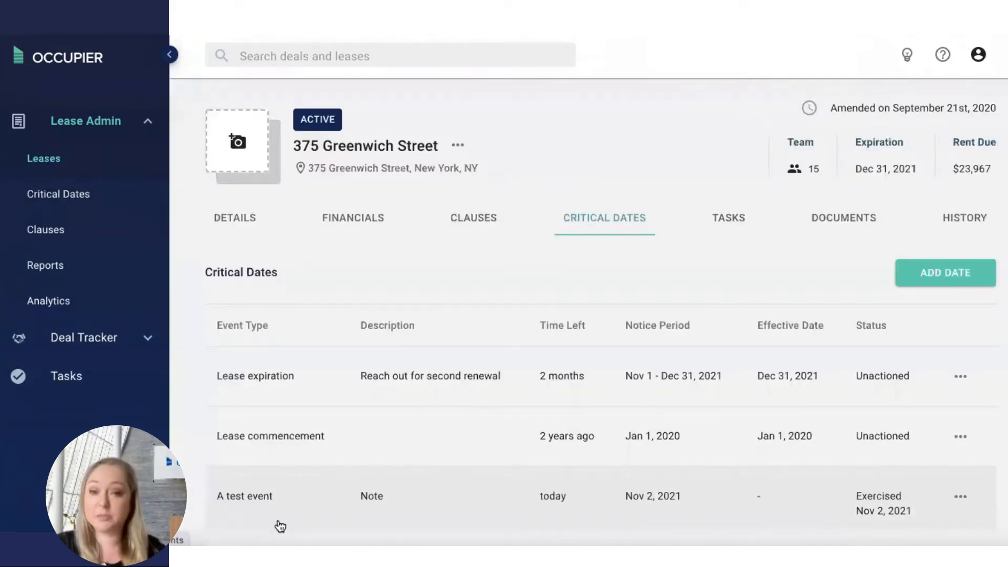